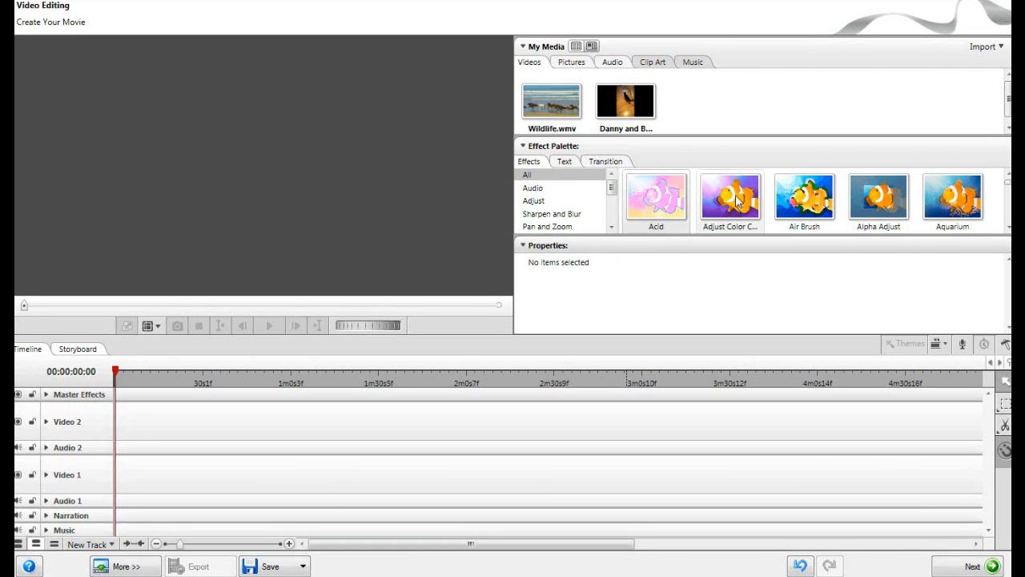
Step: Import MVI_0201.MOV from Videos > Show and Tell into the media library
{"action": "left_click", "coordinate": [989, 52]}
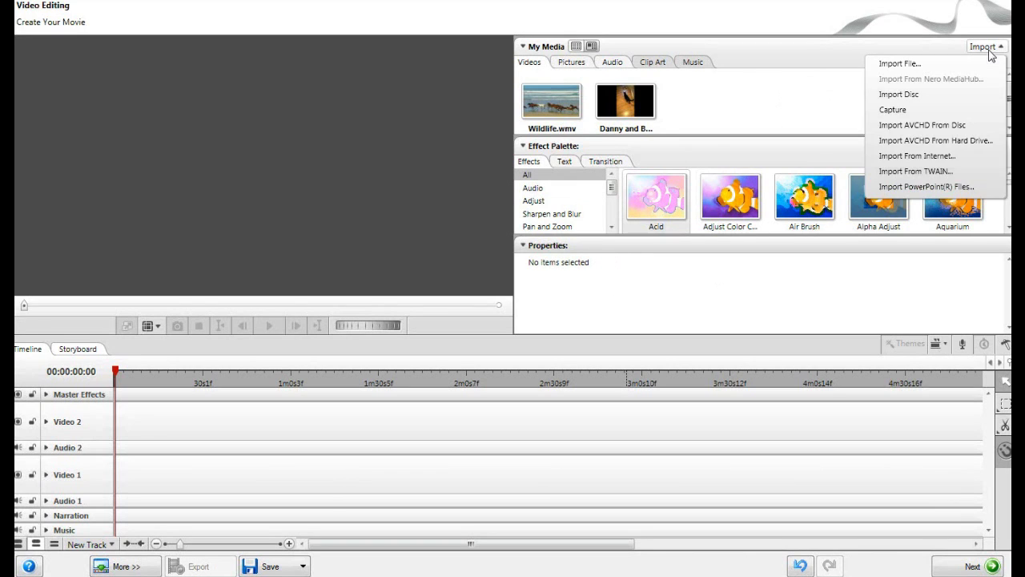
{"action": "left_click", "coordinate": [898, 67]}
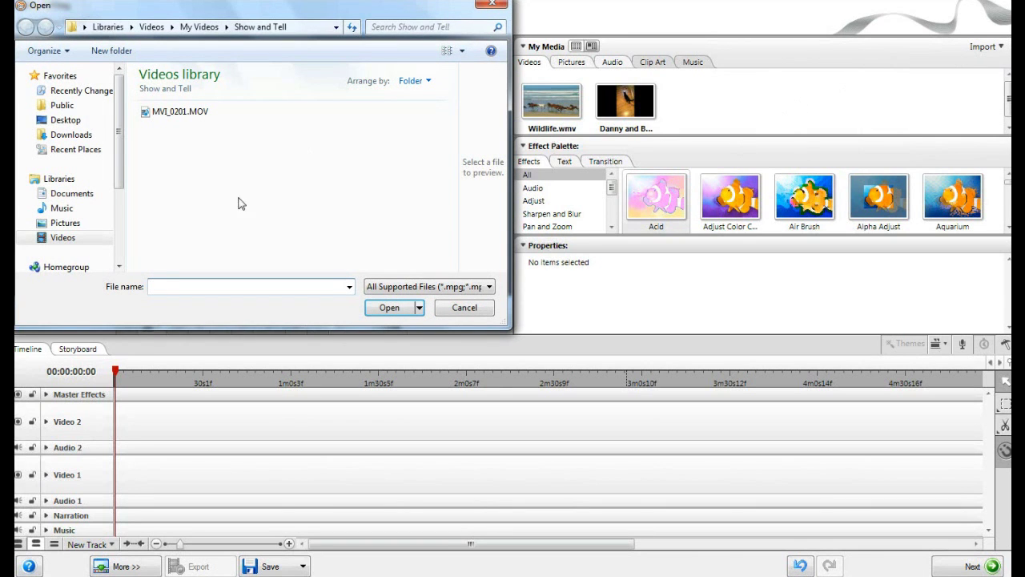
{"action": "left_click", "coordinate": [78, 240]}
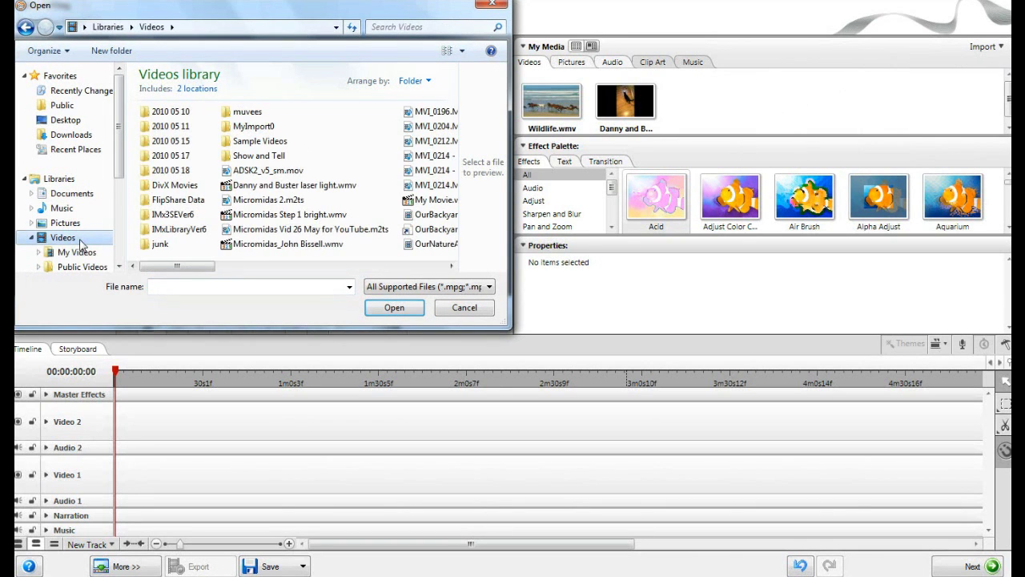
{"action": "double_click", "coordinate": [228, 157]}
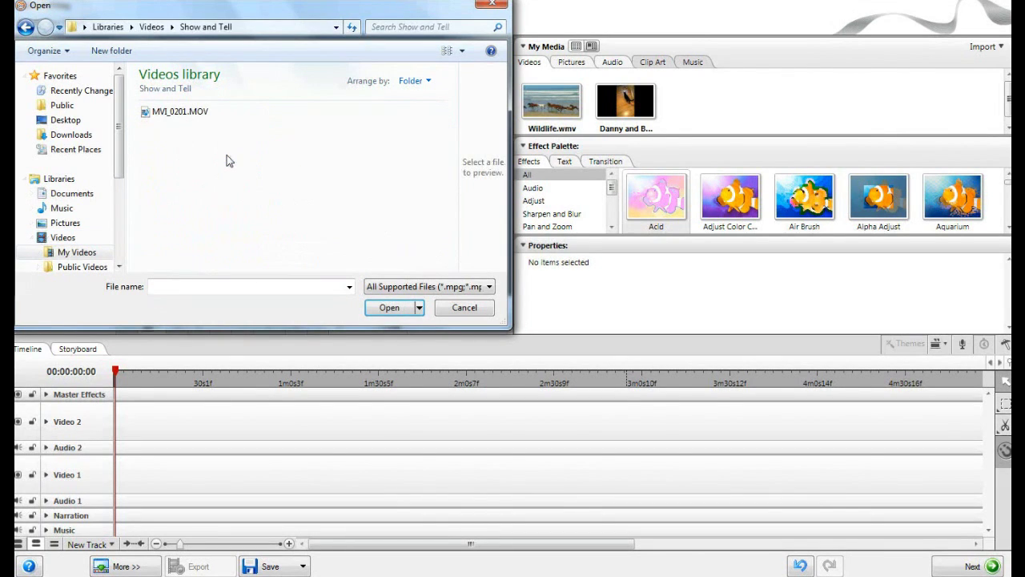
{"action": "left_click", "coordinate": [179, 113]}
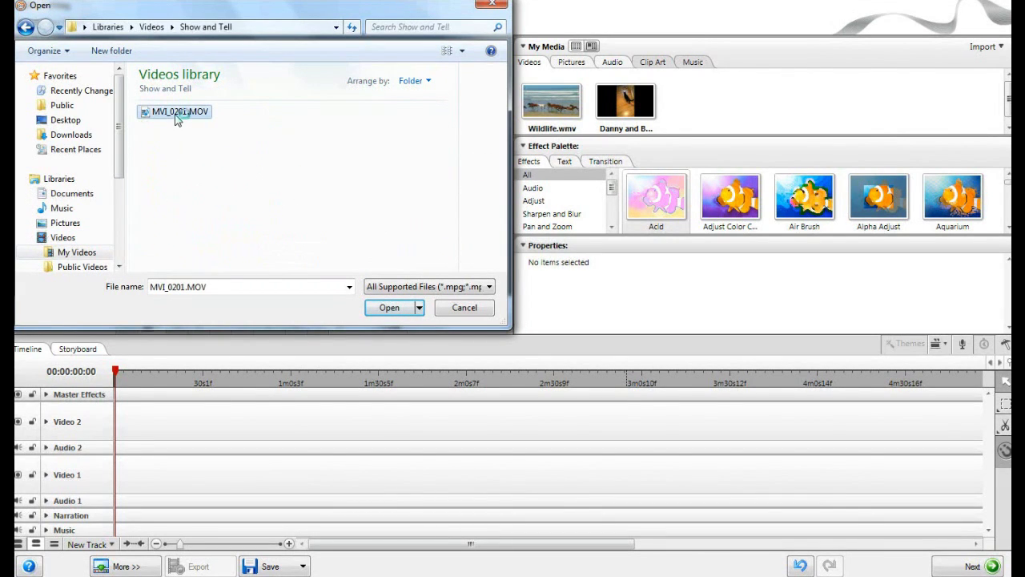
{"action": "left_click", "coordinate": [389, 311]}
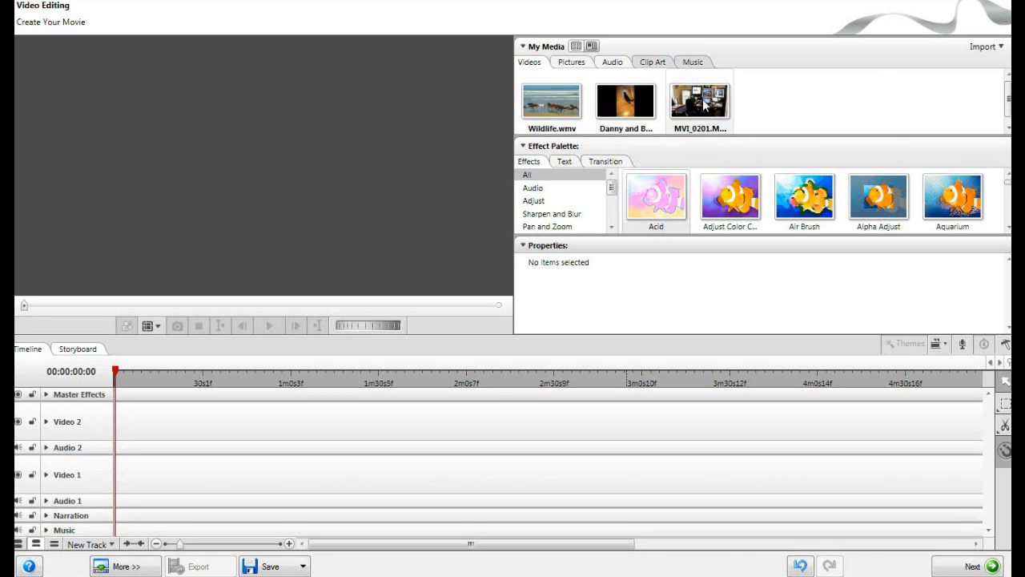
Step: Place MVI_0201.MOV at the start of Video 2, preview it, and set the playhead near eight seconds
{"action": "scroll", "coordinate": [701, 110], "scroll_direction": "down", "scroll_amount": 1}
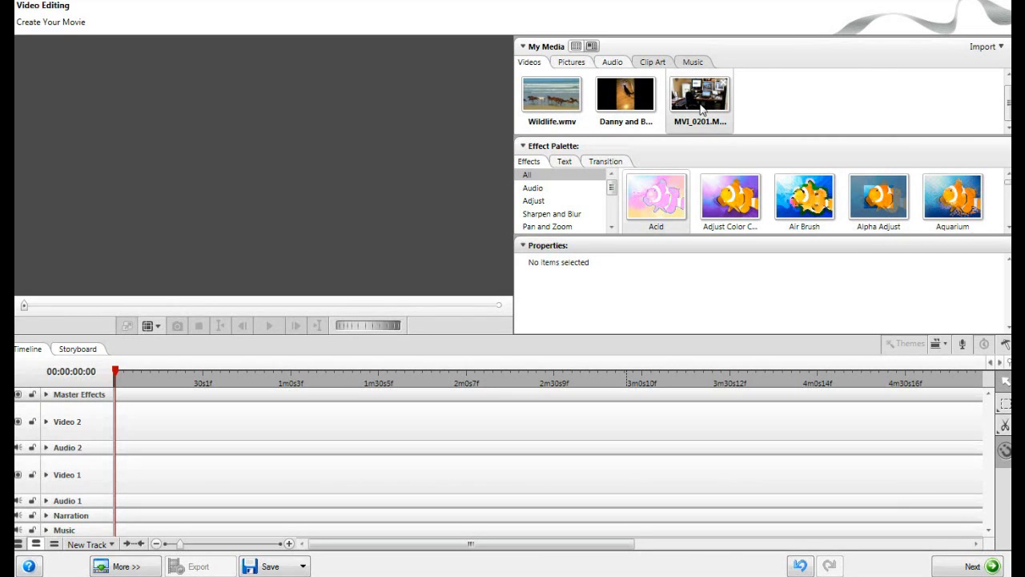
{"action": "left_click_drag", "start_coordinate": [701, 110], "coordinate": [110, 427]}
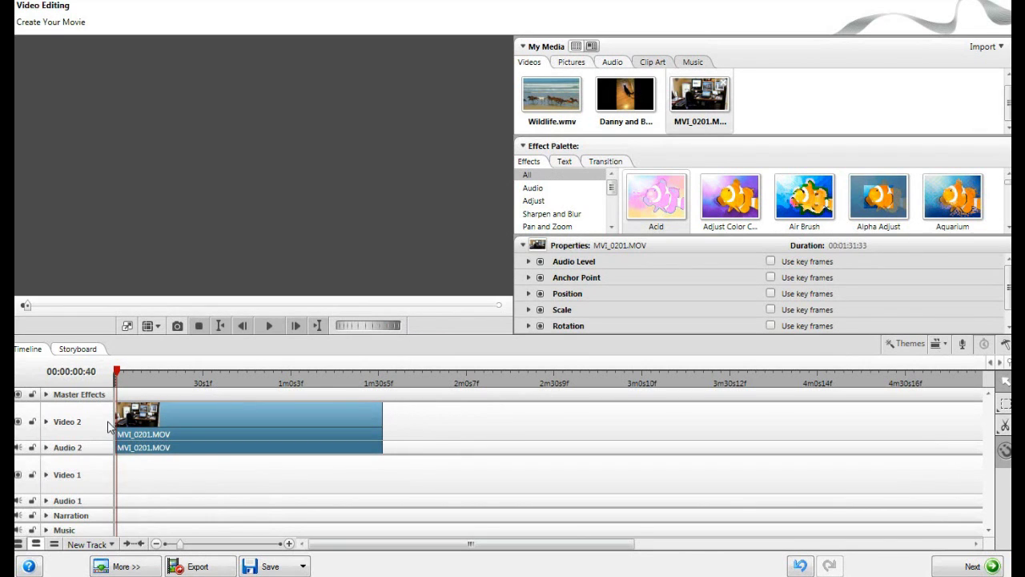
{"action": "left_click", "coordinate": [270, 330]}
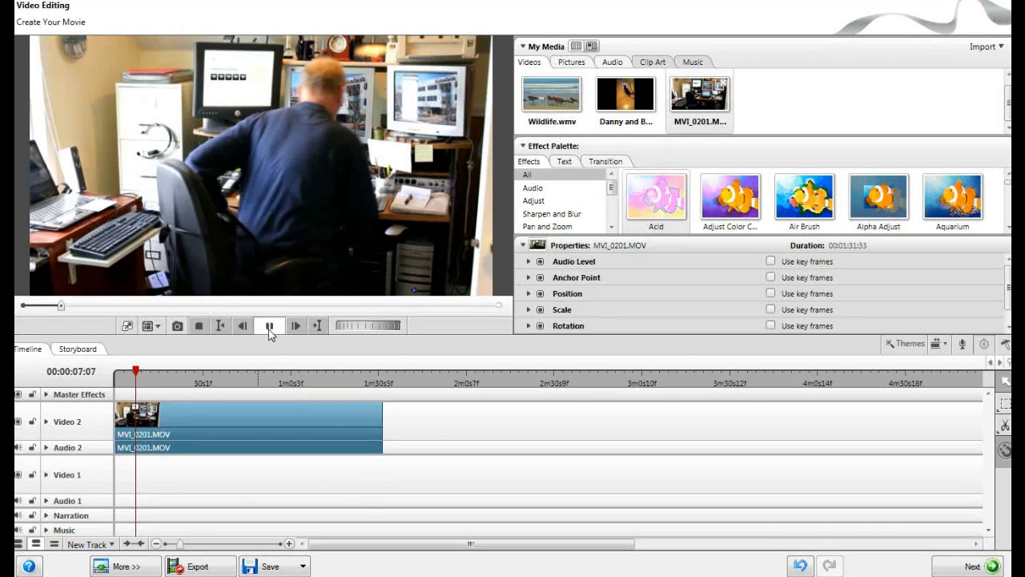
{"action": "left_click", "coordinate": [270, 328]}
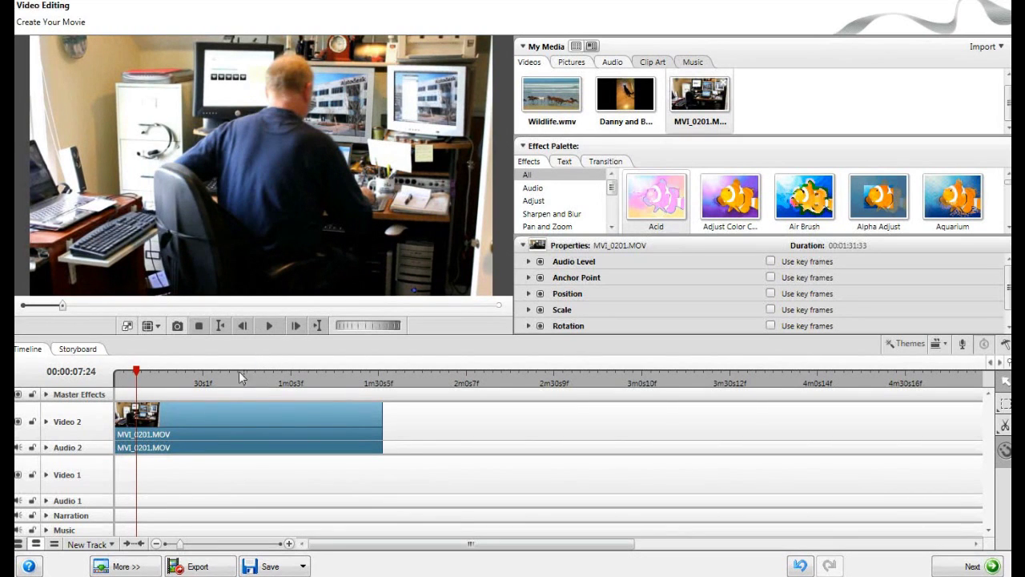
{"action": "left_click_drag", "start_coordinate": [137, 370], "coordinate": [141, 370]}
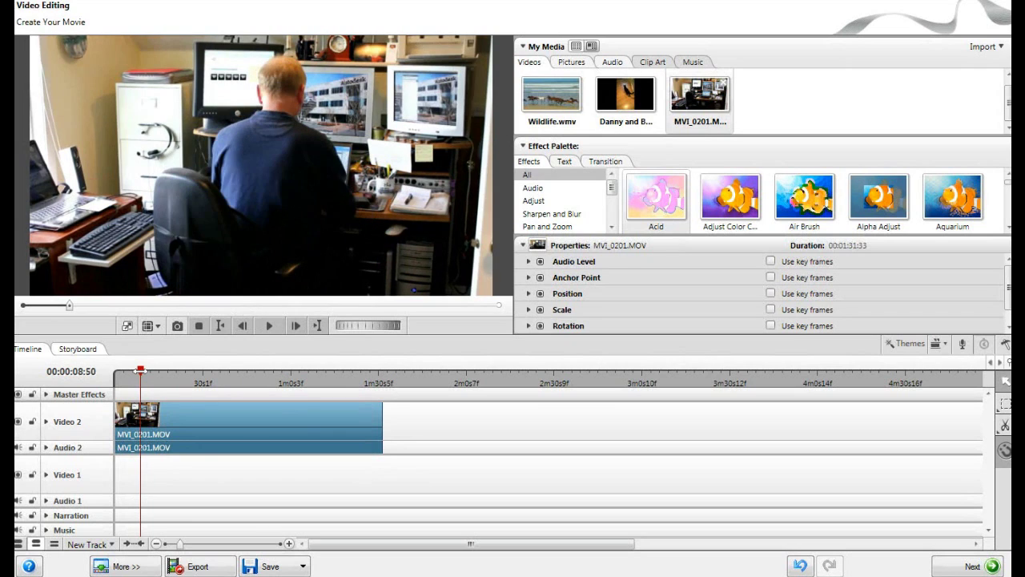
{"action": "double_click", "coordinate": [216, 418]}
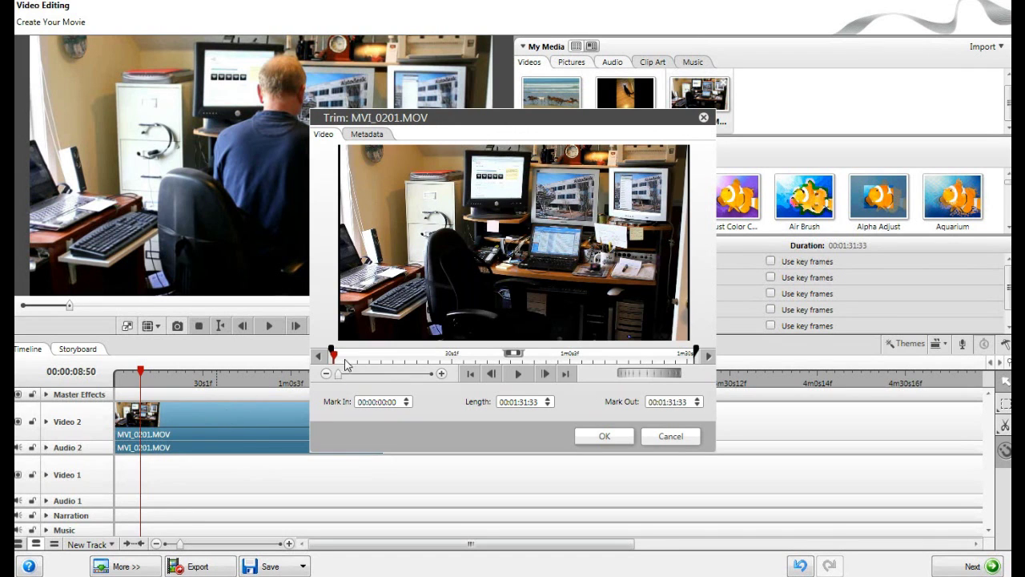
{"action": "left_click_drag", "start_coordinate": [333, 353], "coordinate": [357, 355]}
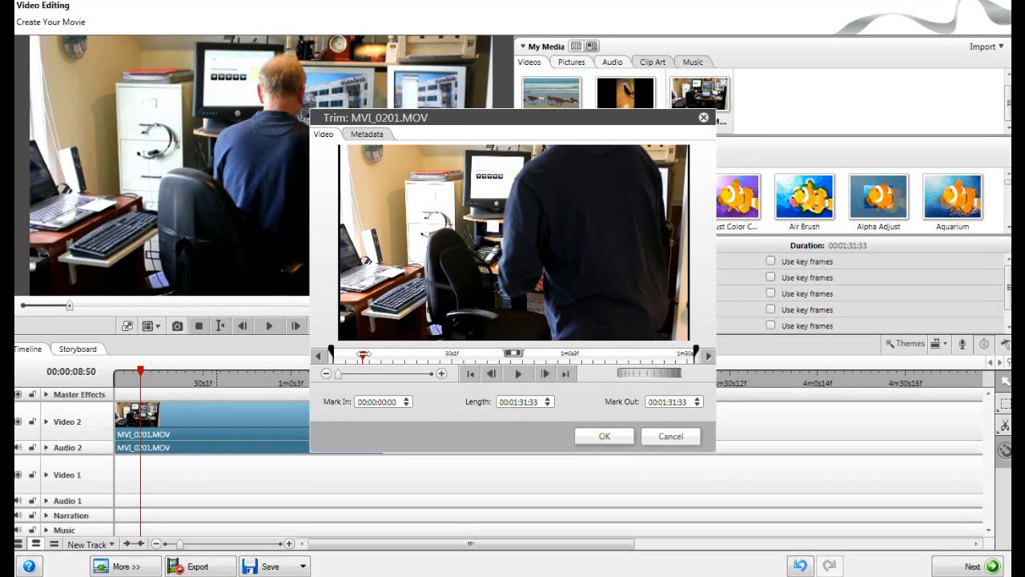
{"action": "left_click_drag", "start_coordinate": [363, 355], "coordinate": [369, 355]}
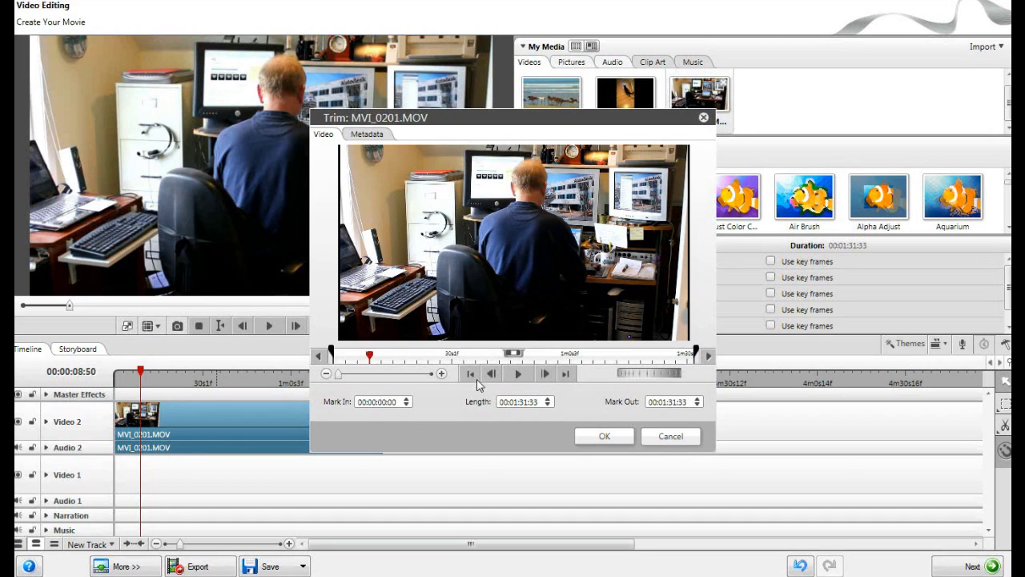
{"action": "left_click", "coordinate": [602, 438]}
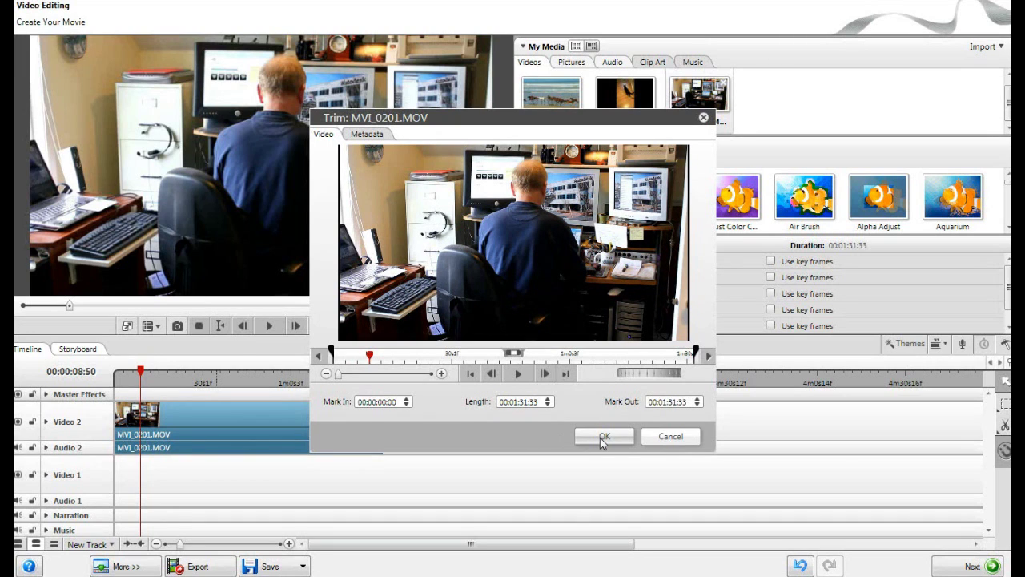
{"action": "left_click", "coordinate": [602, 439]}
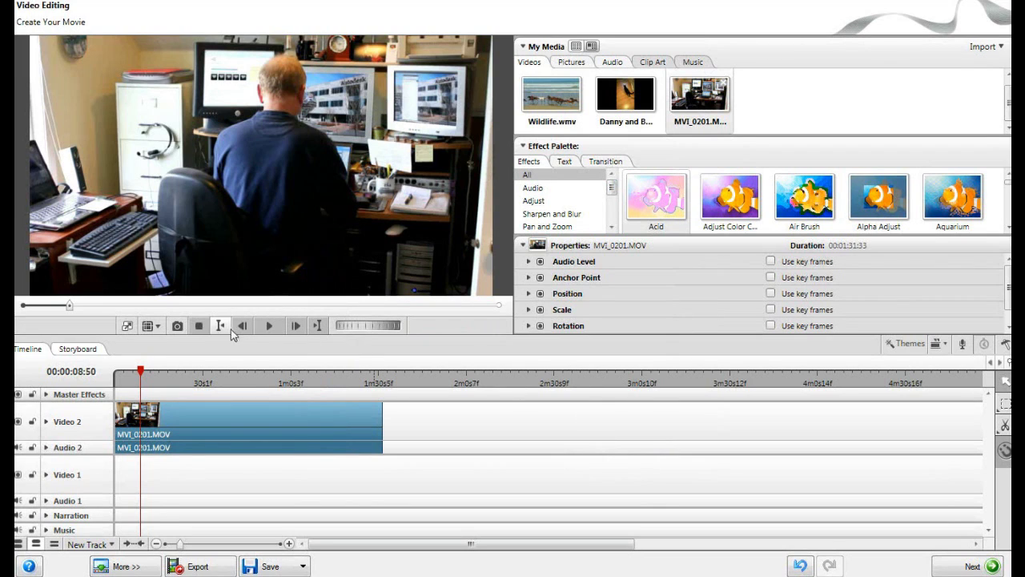
Step: Add second and third MVI_0201.MOV copies back-to-back on Video 2, the third at 3m0s
{"action": "left_click", "coordinate": [269, 330]}
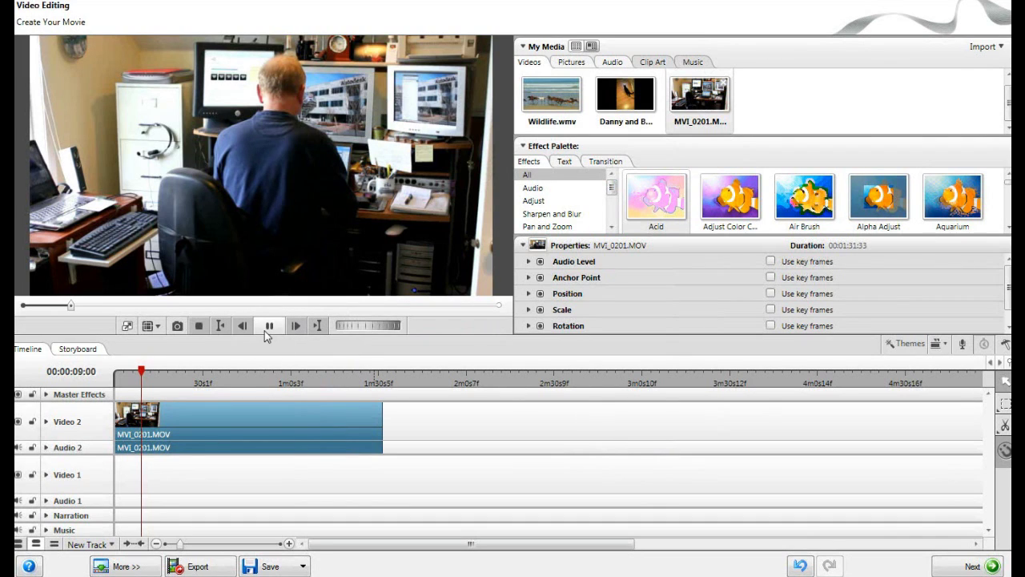
{"action": "left_click", "coordinate": [269, 328]}
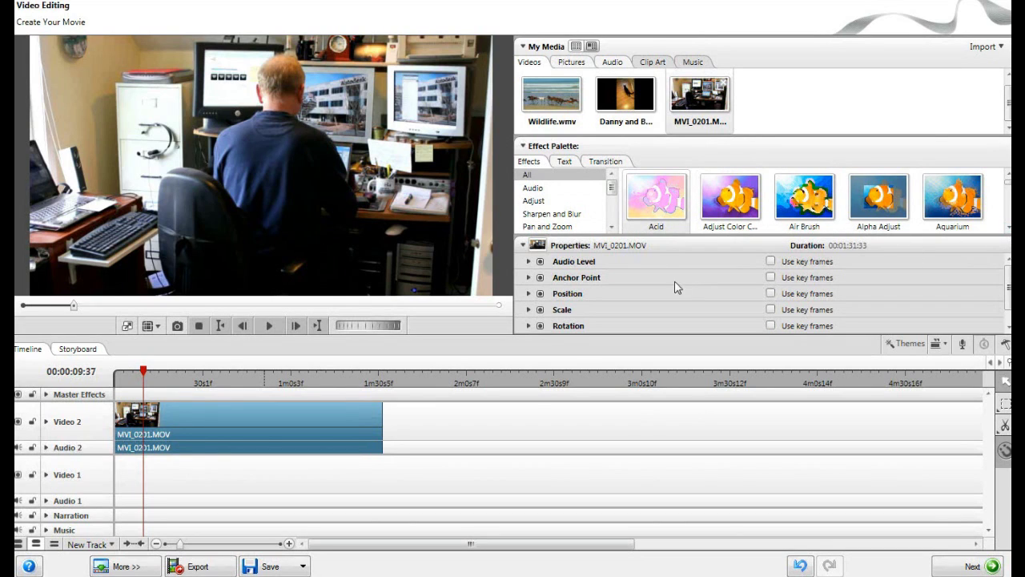
{"action": "left_click_drag", "start_coordinate": [693, 102], "coordinate": [440, 447]}
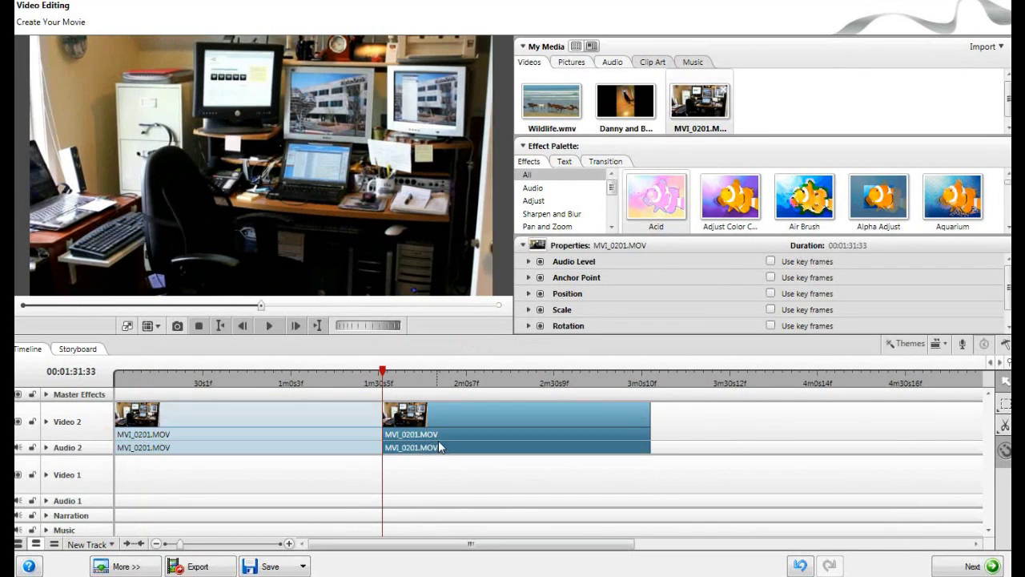
{"action": "left_click_drag", "start_coordinate": [690, 112], "coordinate": [649, 439]}
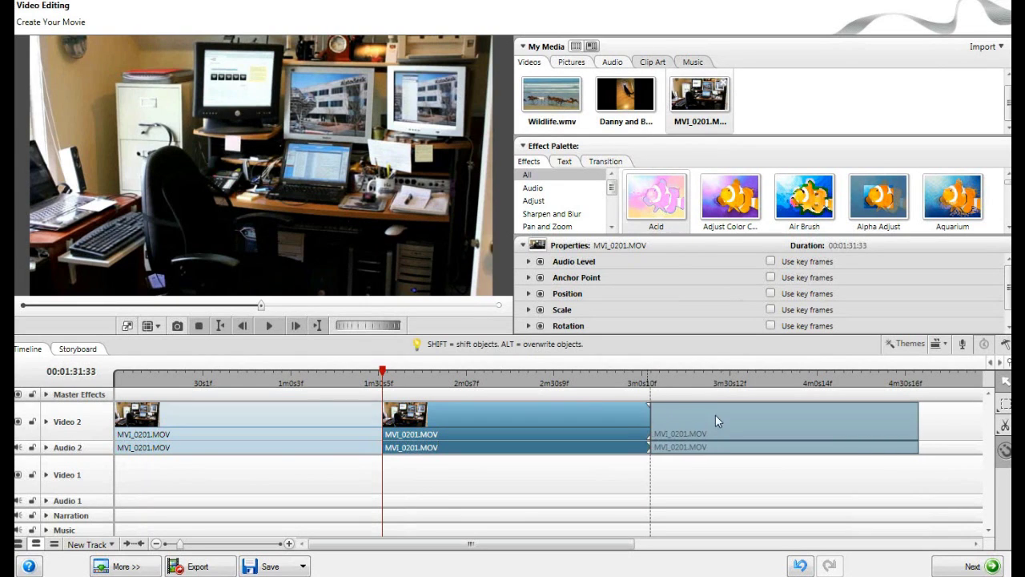
{"action": "left_click_drag", "start_coordinate": [715, 415], "coordinate": [718, 410]}
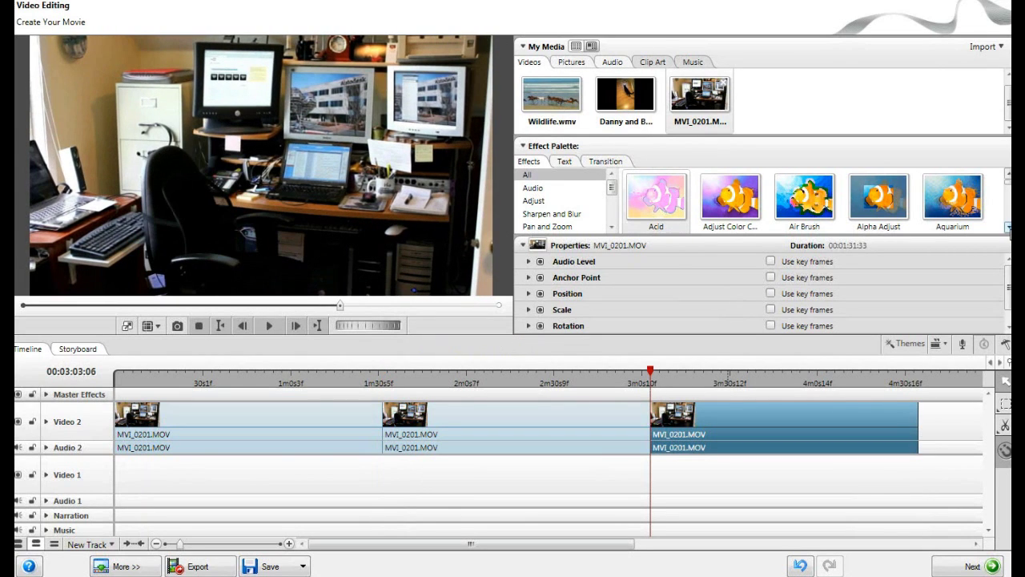
{"action": "left_click_drag", "start_coordinate": [1008, 228], "coordinate": [1008, 228]}
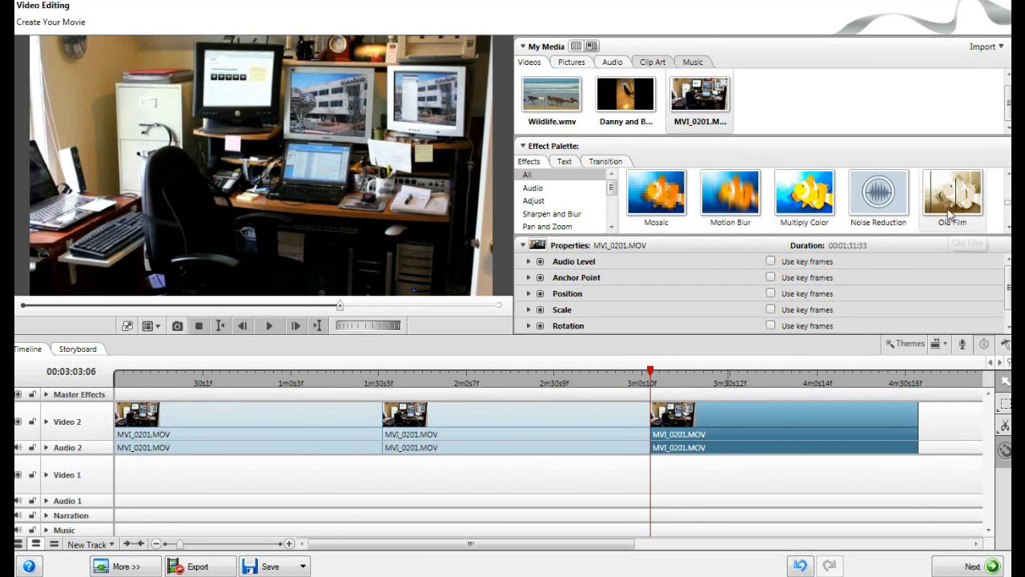
Step: Apply the Old Film effect to the first Video 2 clip and play a preview
{"action": "left_click", "coordinate": [945, 195]}
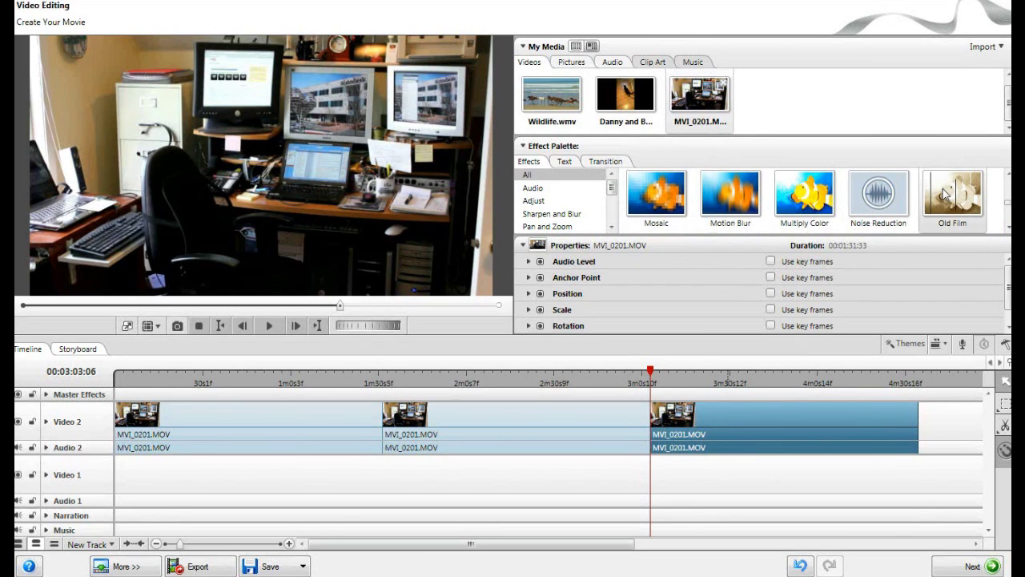
{"action": "left_click_drag", "start_coordinate": [944, 195], "coordinate": [232, 419]}
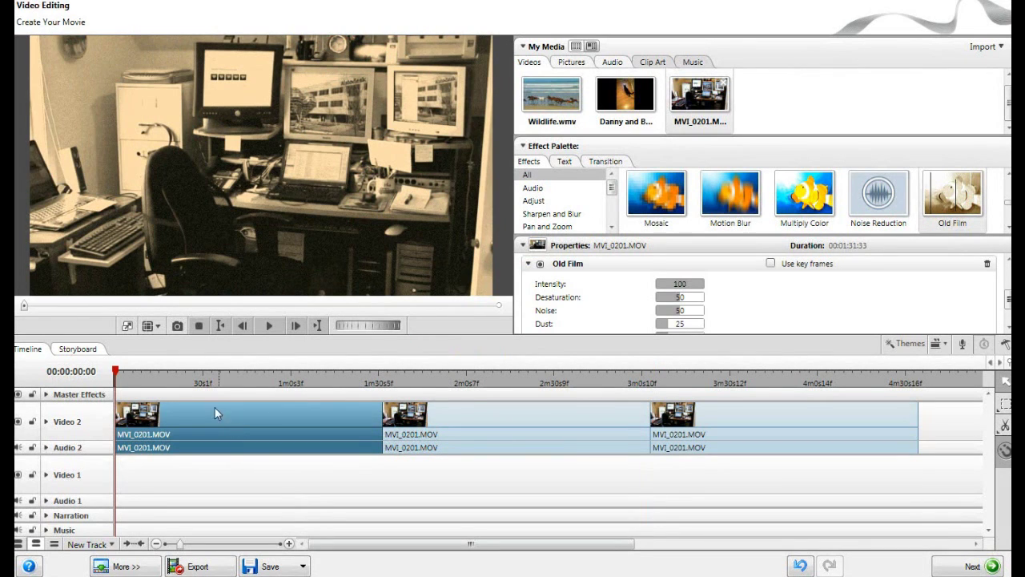
{"action": "left_click", "coordinate": [148, 381]}
{"action": "left_click", "coordinate": [269, 326]}
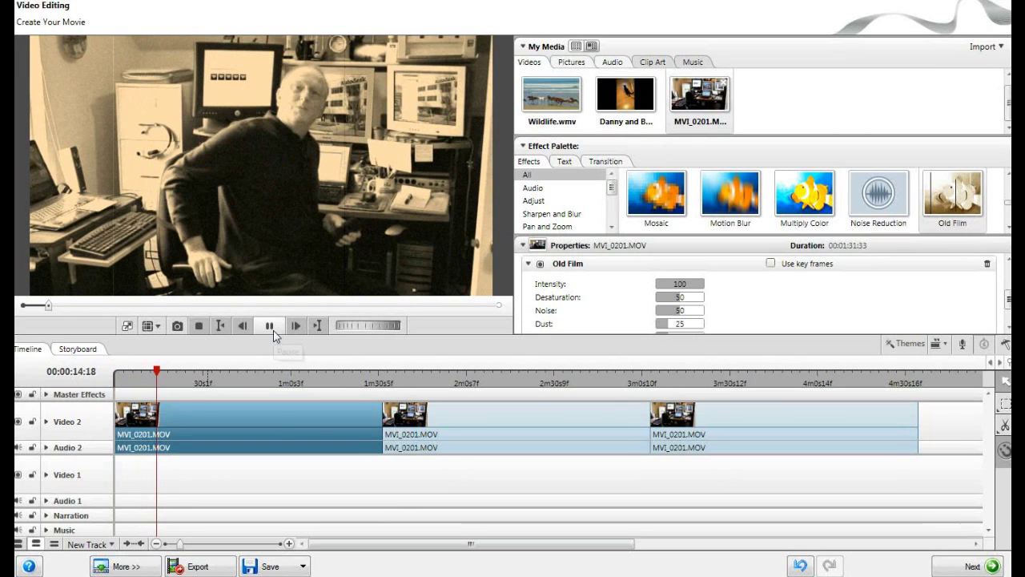
{"action": "left_click", "coordinate": [272, 329]}
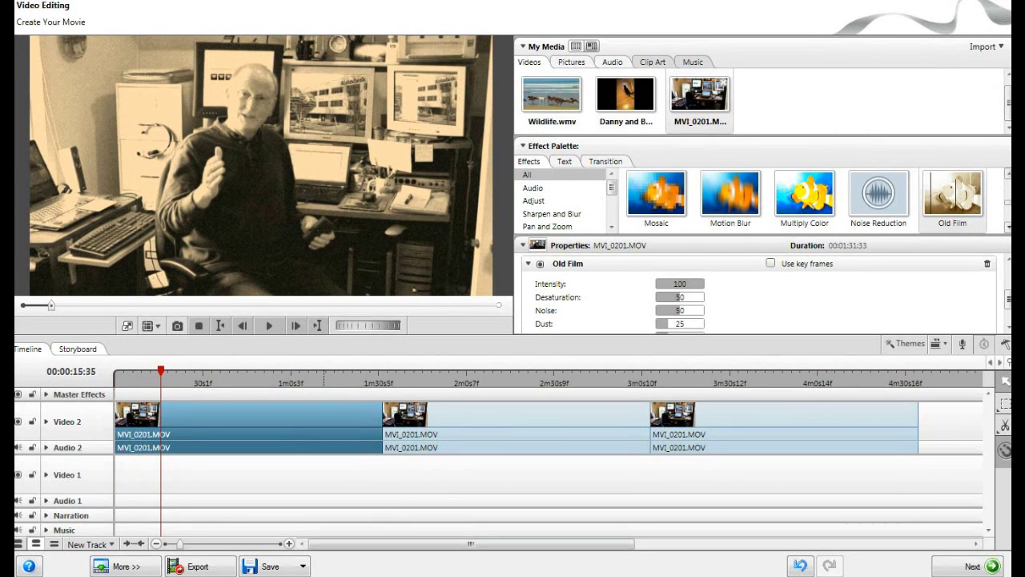
{"action": "scroll", "coordinate": [807, 200], "scroll_direction": "up", "scroll_amount": 6}
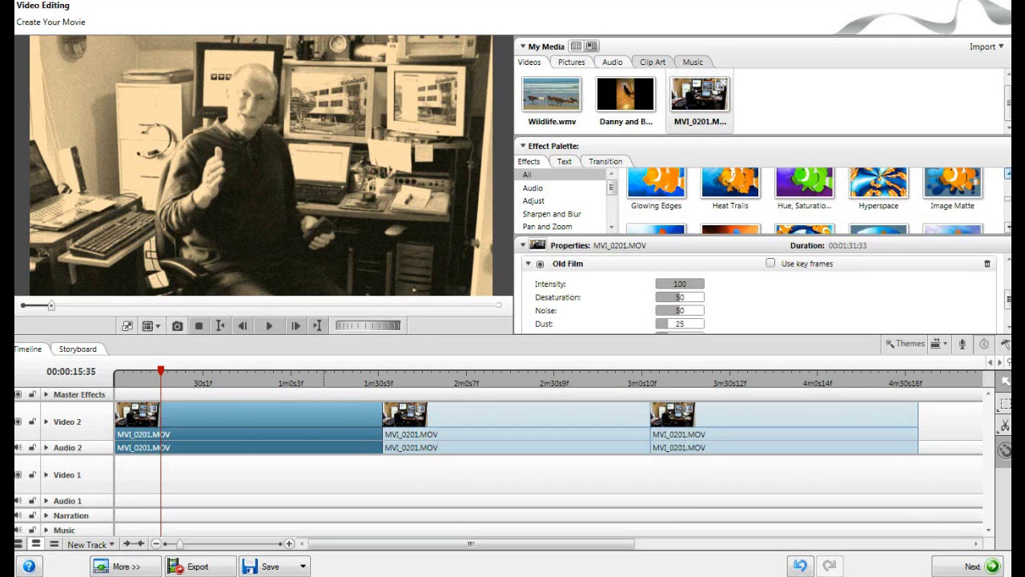
Step: Apply Emboss (Angle 45, Relief 5, Contrast 30) to the middle clip and preview it
{"action": "scroll", "coordinate": [807, 200], "scroll_direction": "up", "scroll_amount": 1}
{"action": "scroll", "coordinate": [805, 200], "scroll_direction": "up", "scroll_amount": 1}
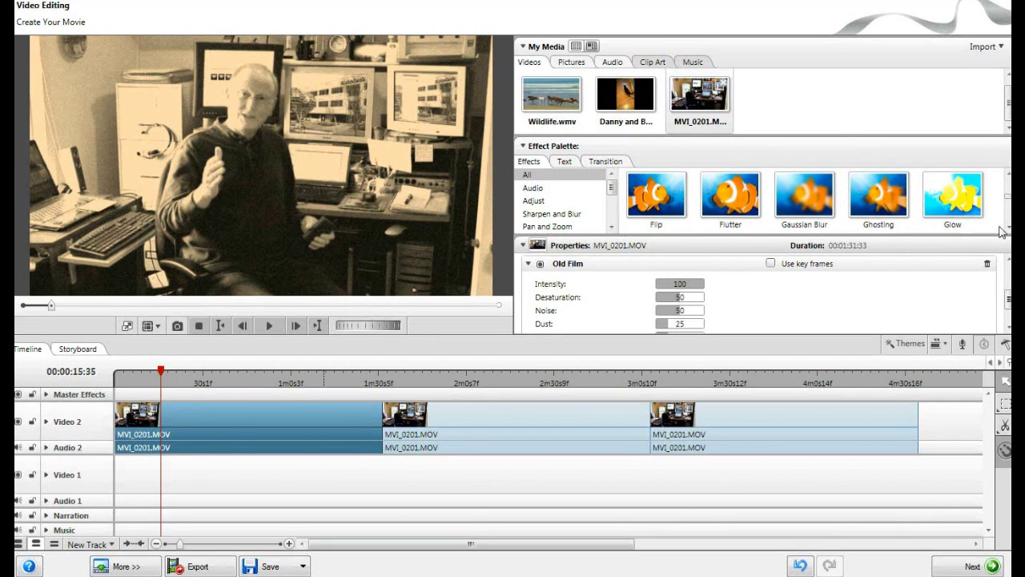
{"action": "scroll", "coordinate": [1008, 172], "scroll_direction": "up", "scroll_amount": 2}
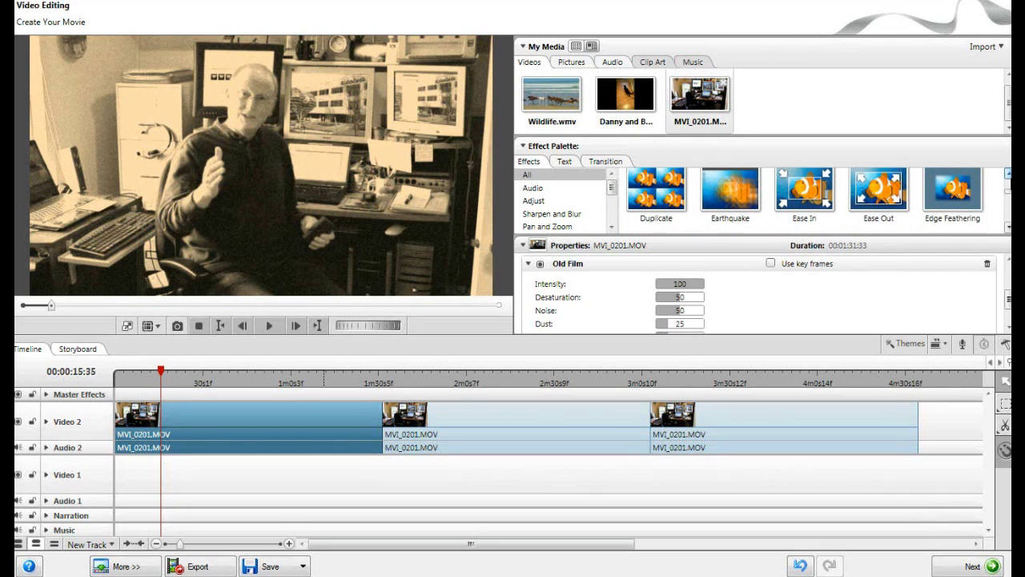
{"action": "left_click", "coordinate": [1008, 227]}
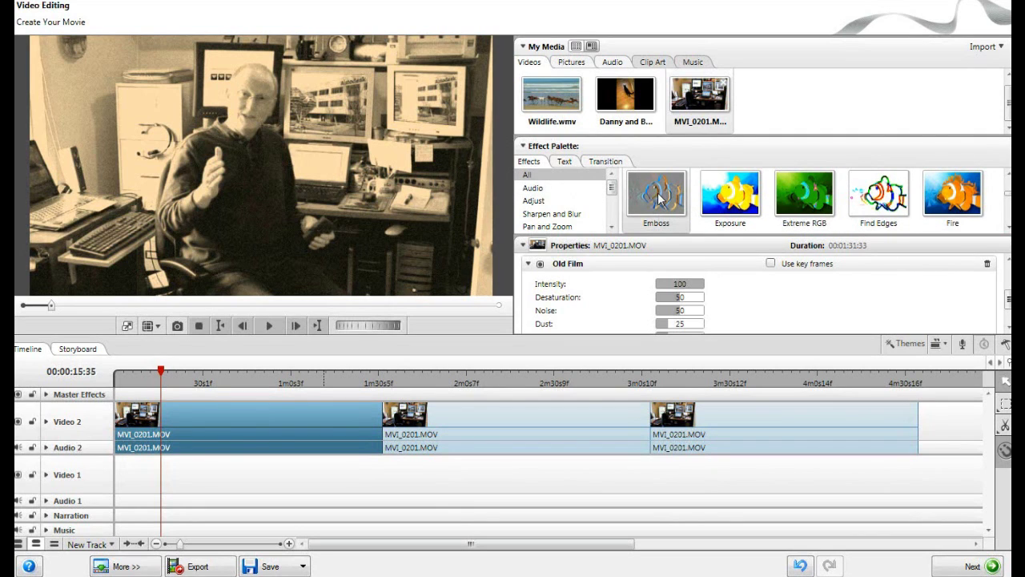
{"action": "left_click_drag", "start_coordinate": [659, 197], "coordinate": [408, 422]}
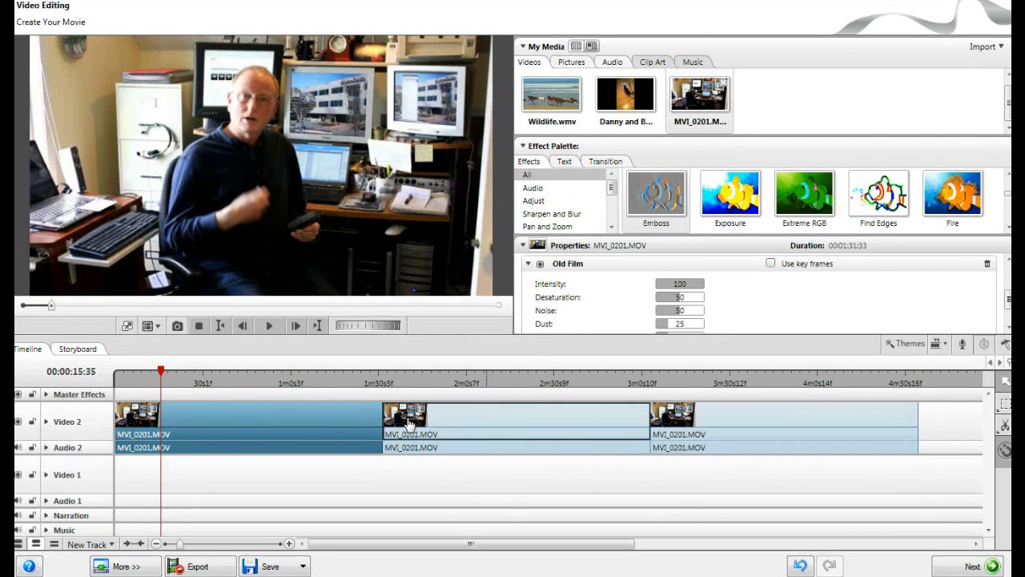
{"action": "left_click", "coordinate": [408, 423]}
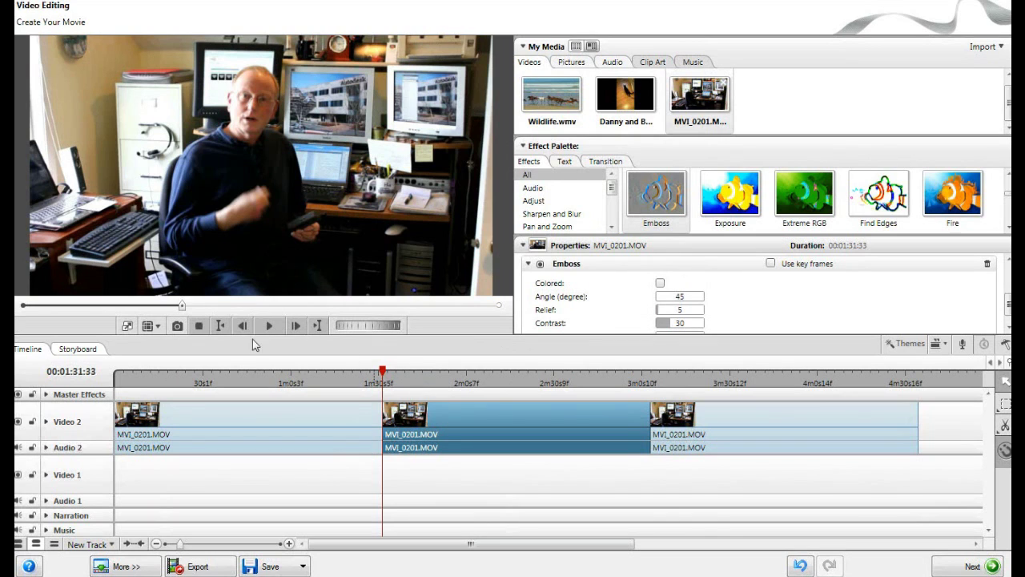
{"action": "left_click", "coordinate": [270, 326]}
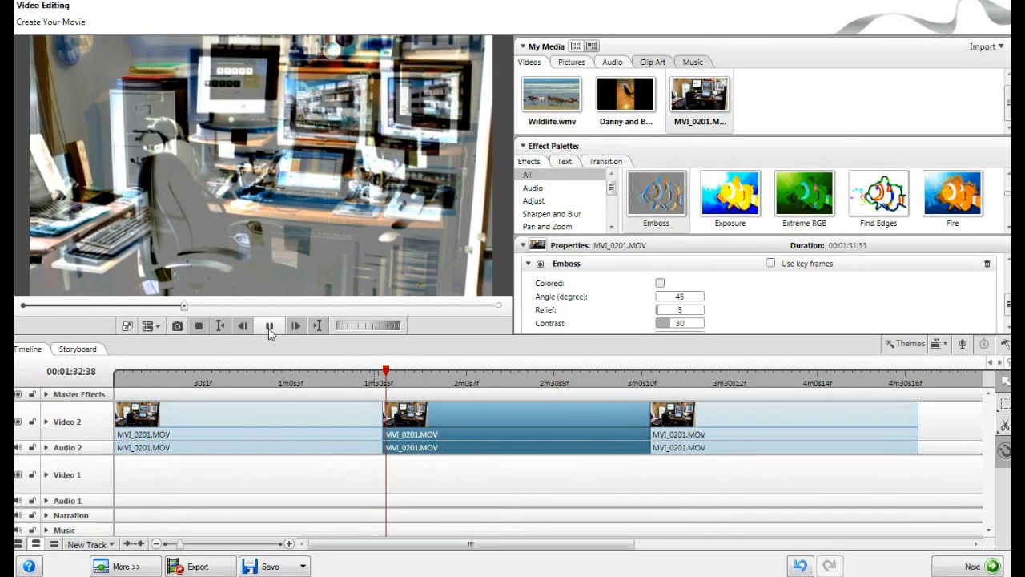
{"action": "left_click", "coordinate": [270, 326]}
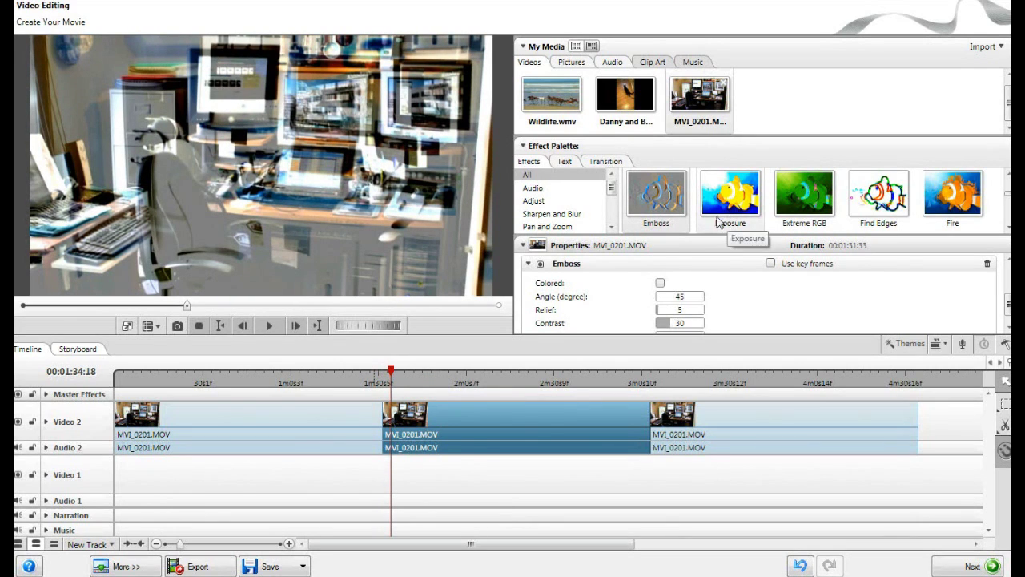
Step: Apply Sharpen (Size 30, Amount 50, Threshold 3) to the third clip and preview it
{"action": "left_click", "coordinate": [552, 218]}
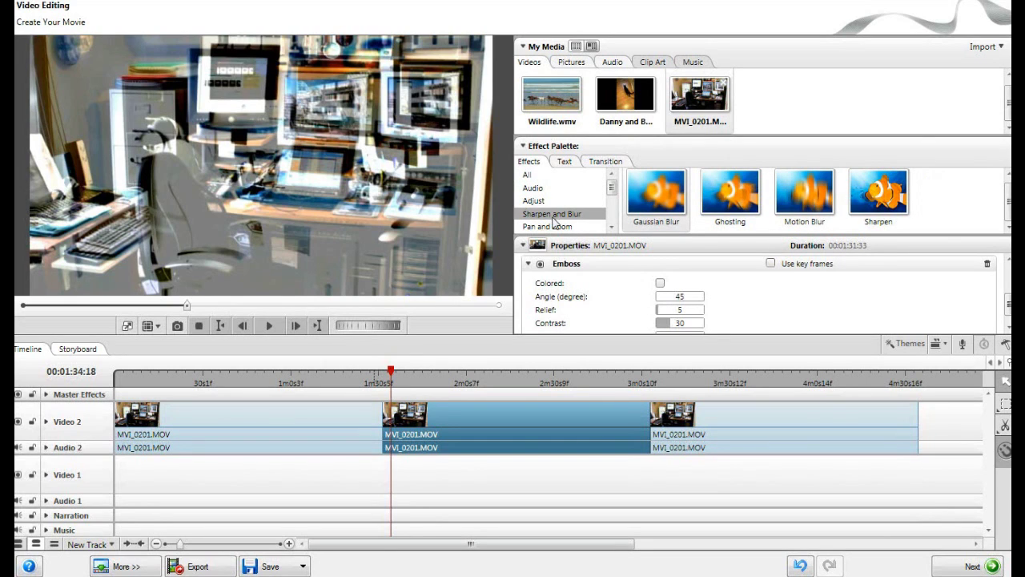
{"action": "left_click", "coordinate": [746, 419]}
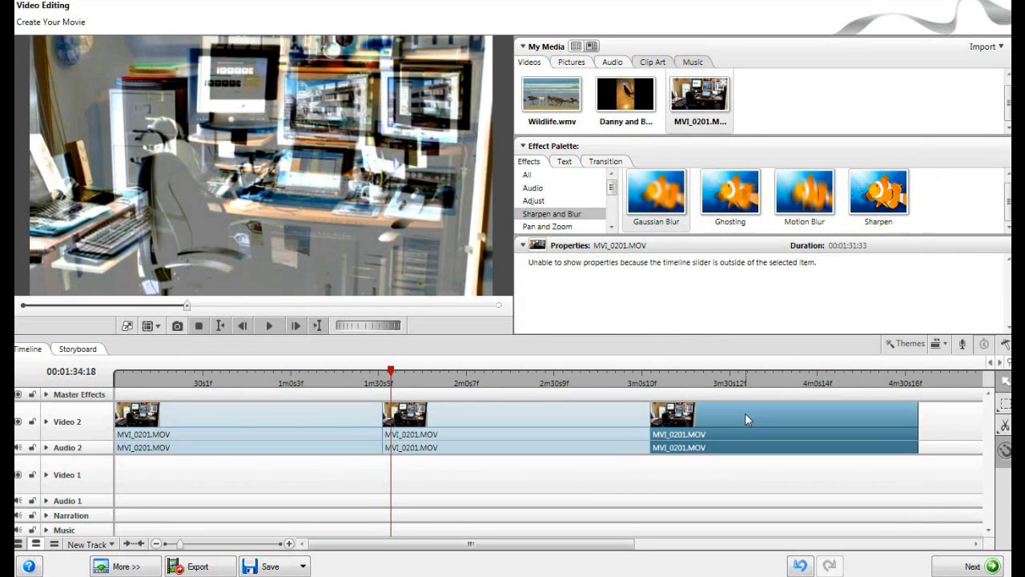
{"action": "left_click", "coordinate": [878, 196]}
{"action": "left_click", "coordinate": [693, 418]}
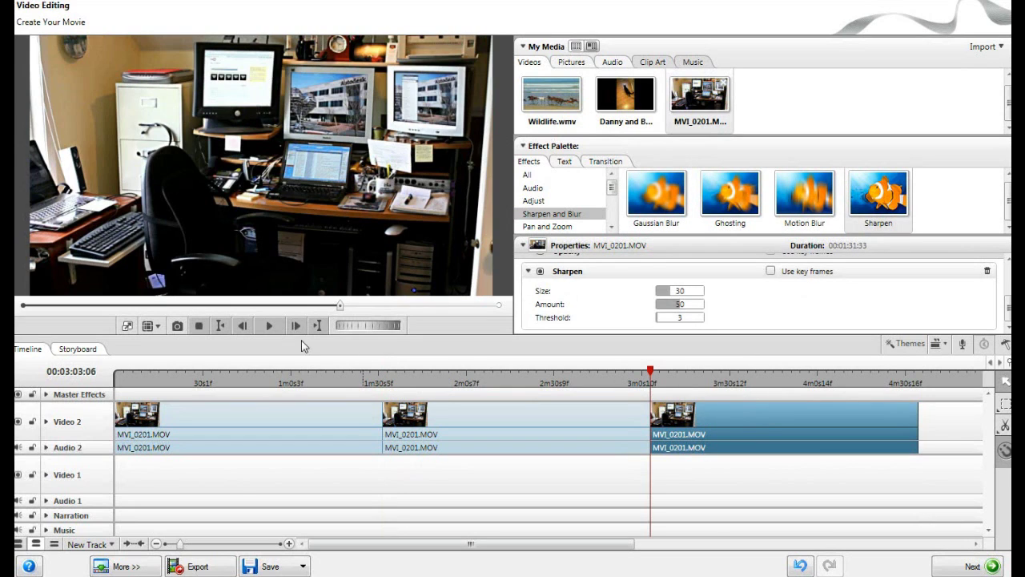
{"action": "left_click", "coordinate": [269, 326]}
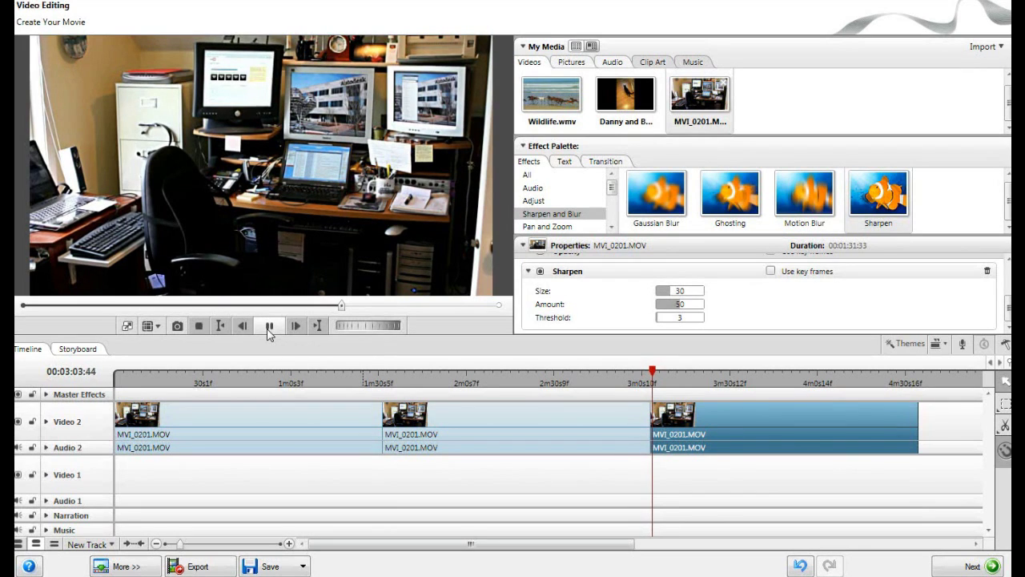
{"action": "left_click", "coordinate": [269, 325]}
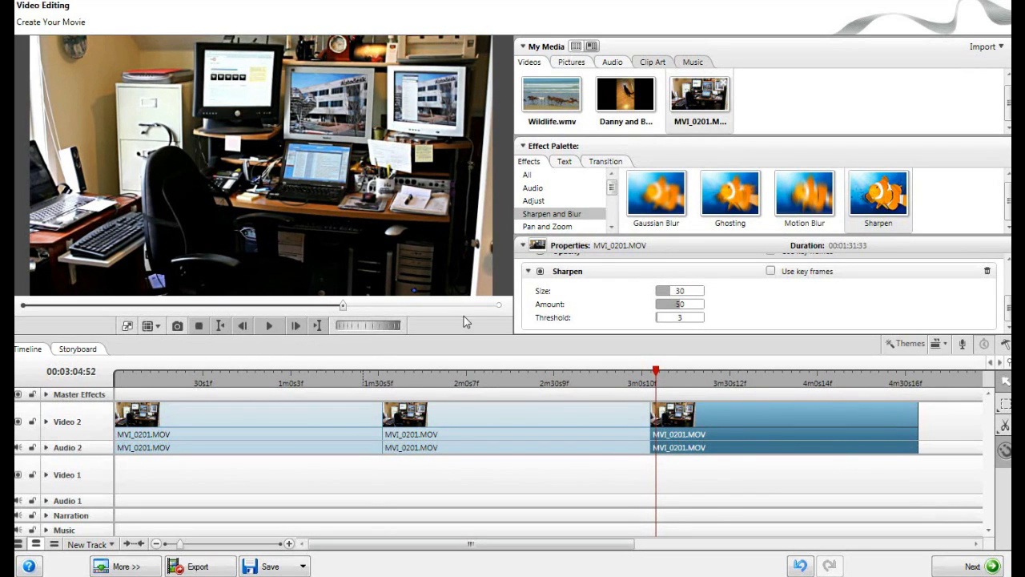